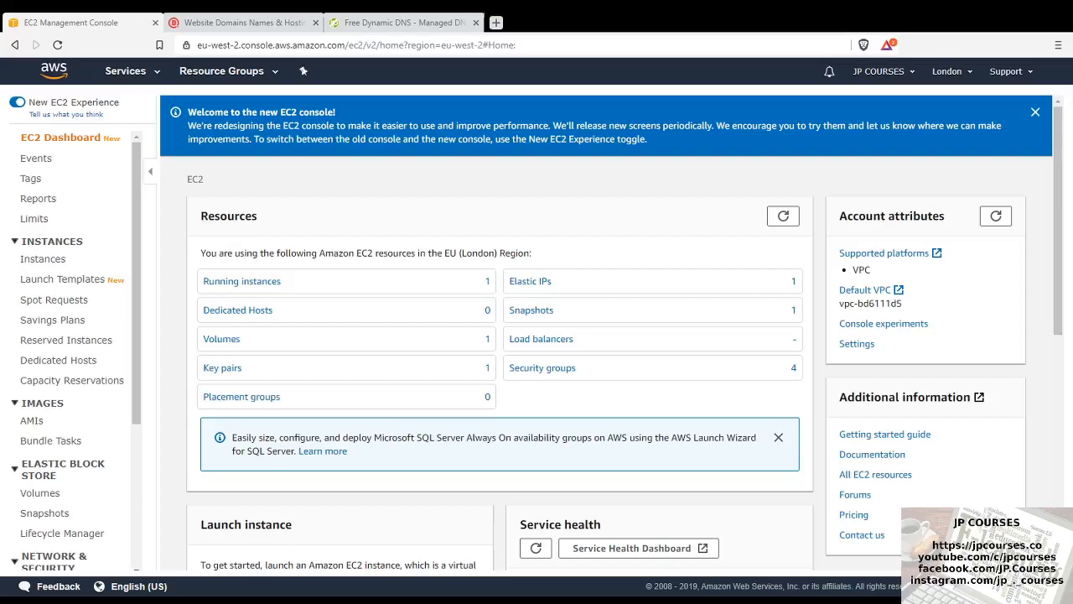
# Load the JP COURSES home page at jpcourses.co in a new tab
pyautogui.hotkey('ctrl', 'l')
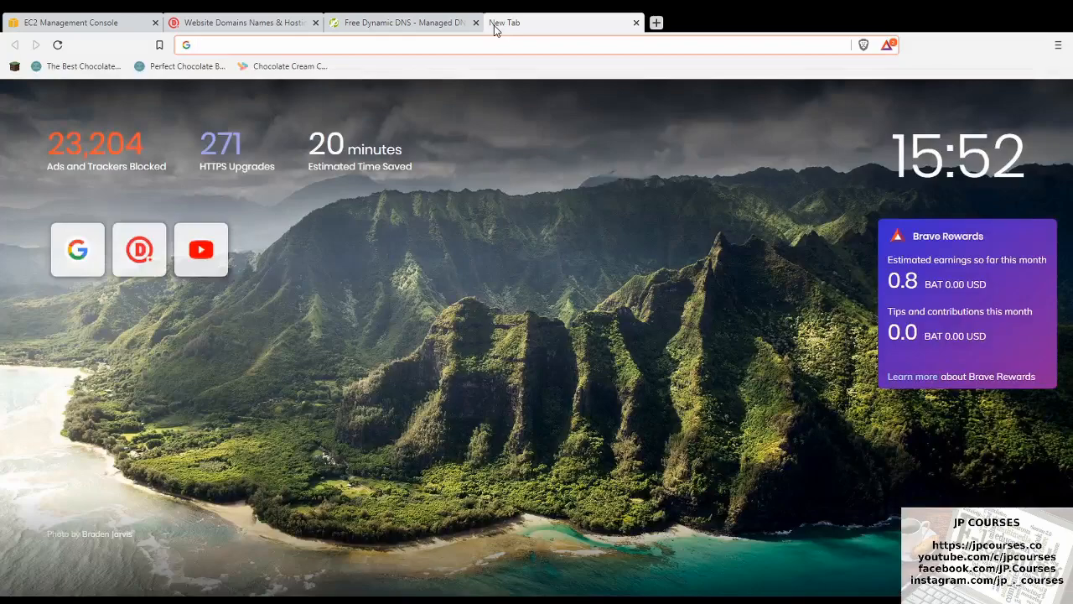
pyautogui.write('jpcou')
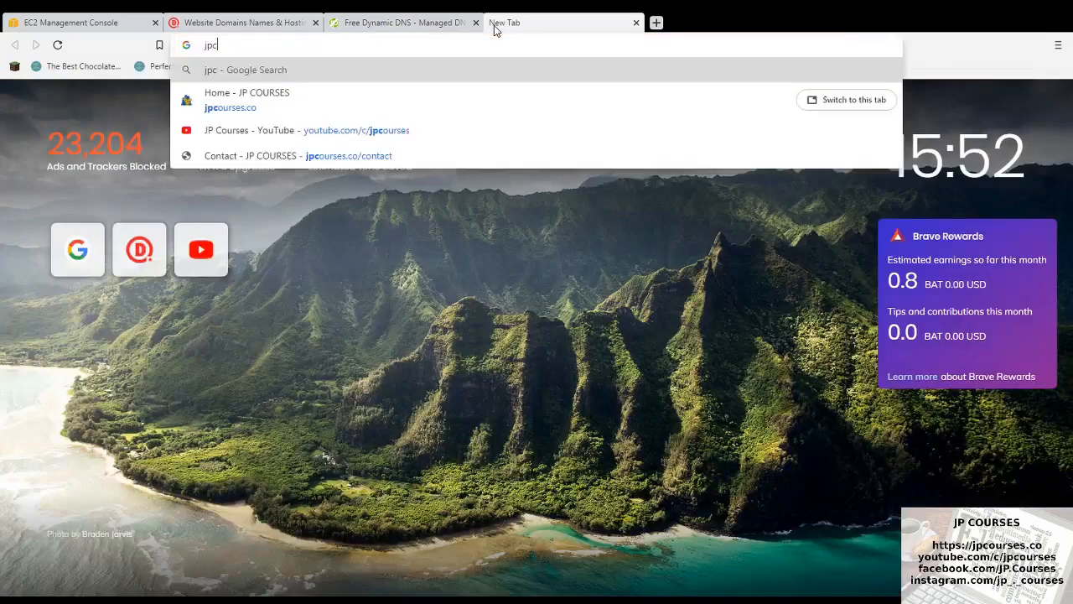
pyautogui.write('rses')
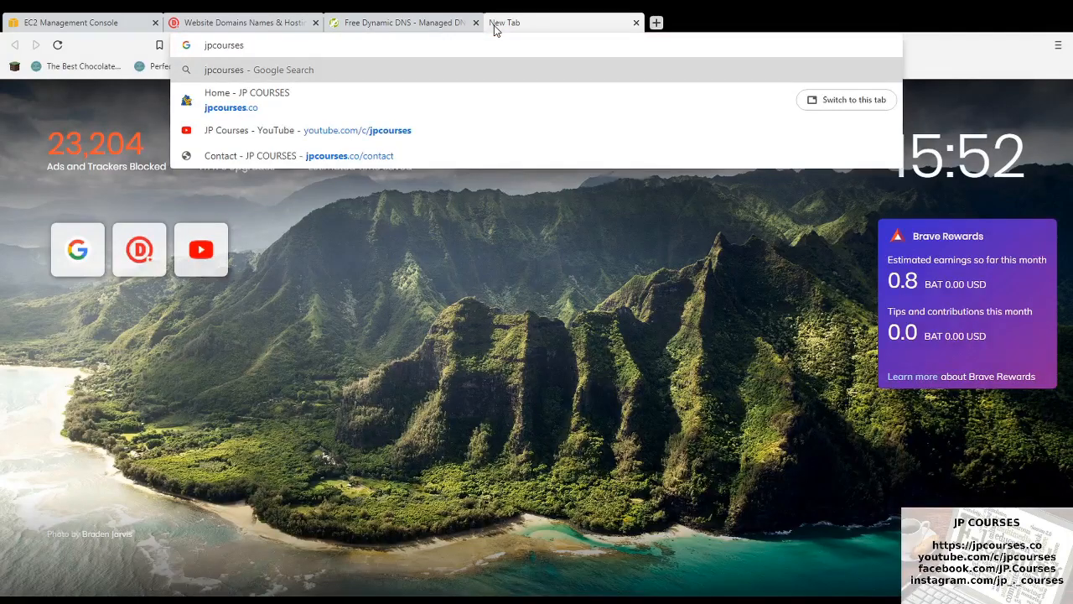
pyautogui.write('.co')
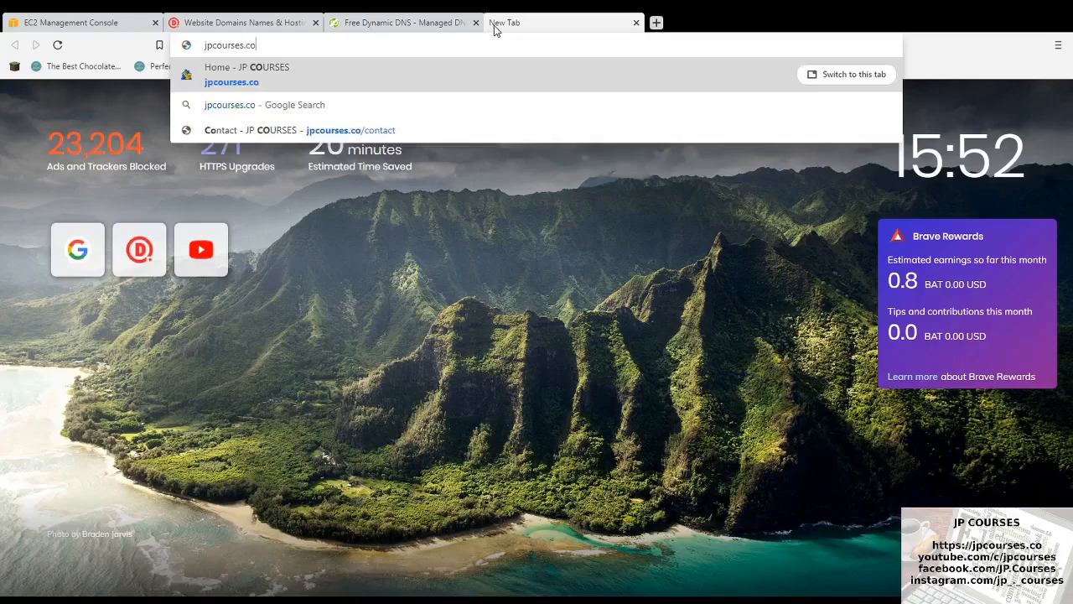
pyautogui.click(338, 70)
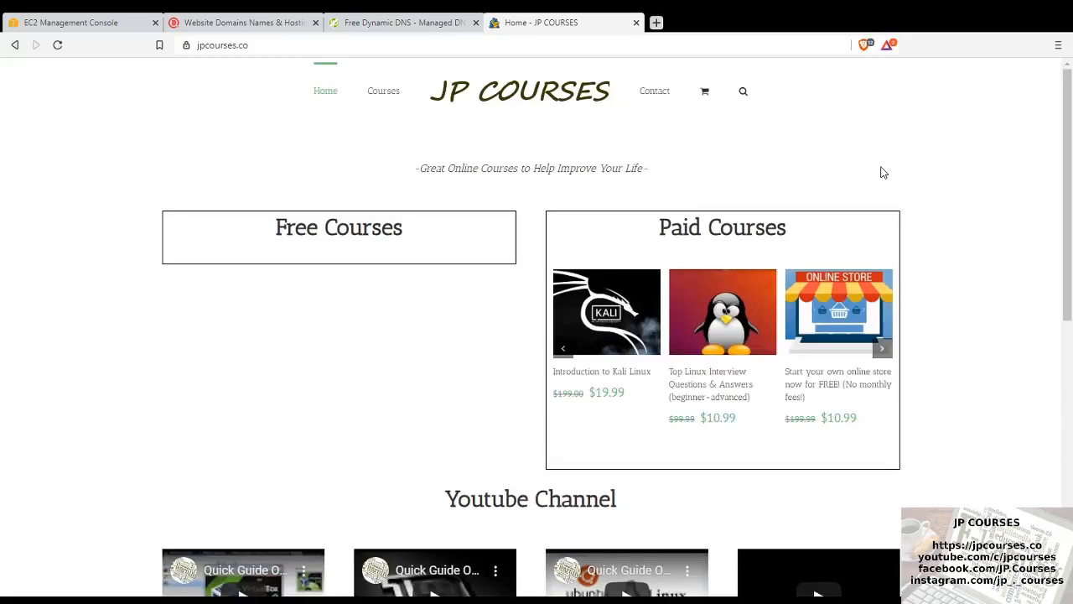
# Check the site's Courses and Home pages, then return to the EC2 console tab
pyautogui.click(655, 92)
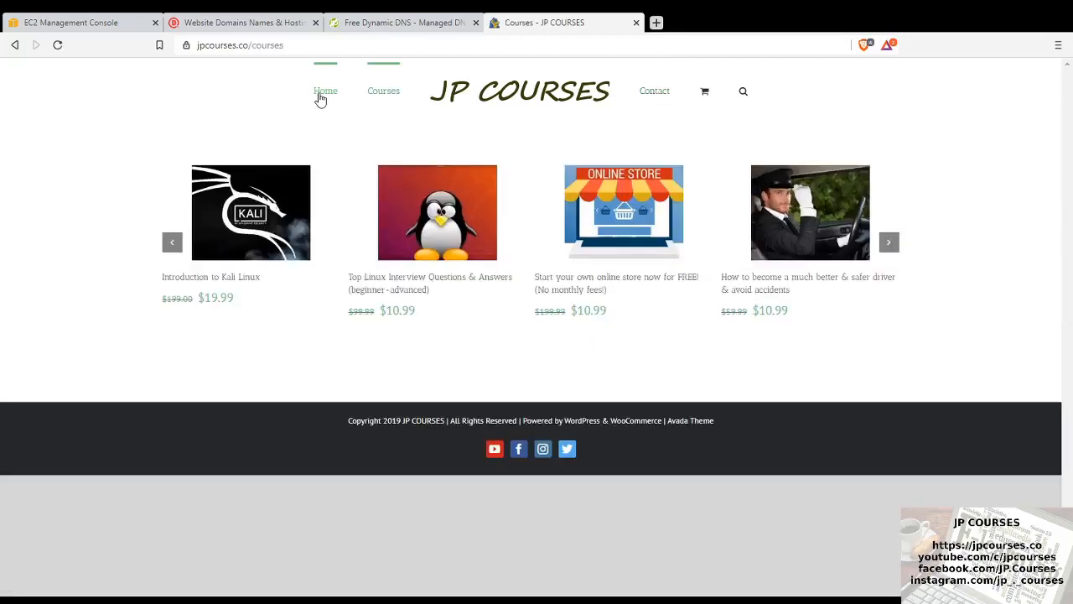
pyautogui.click(321, 98)
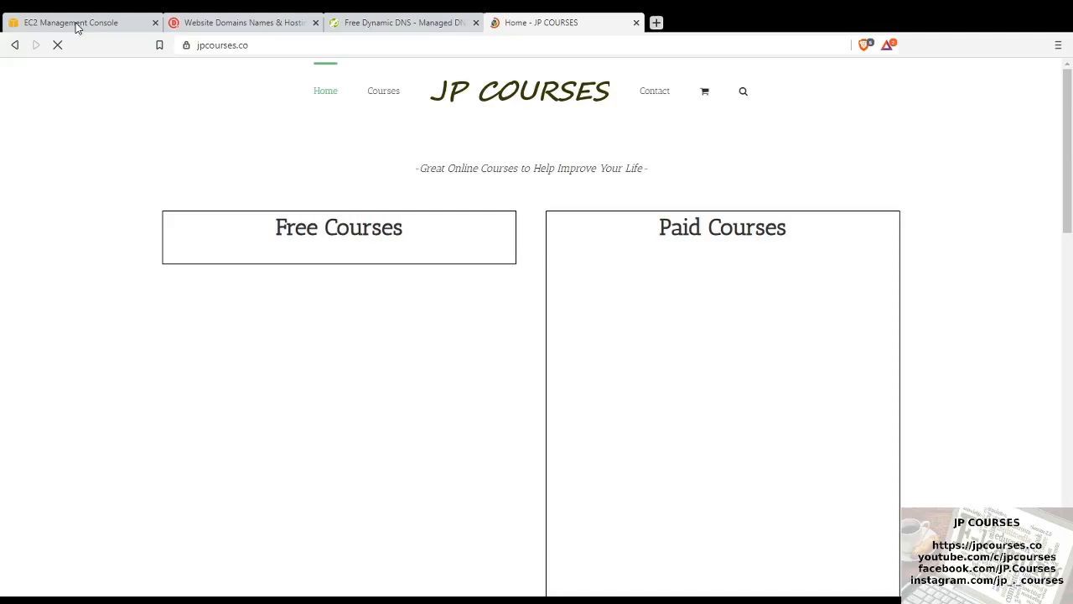
pyautogui.click(76, 22)
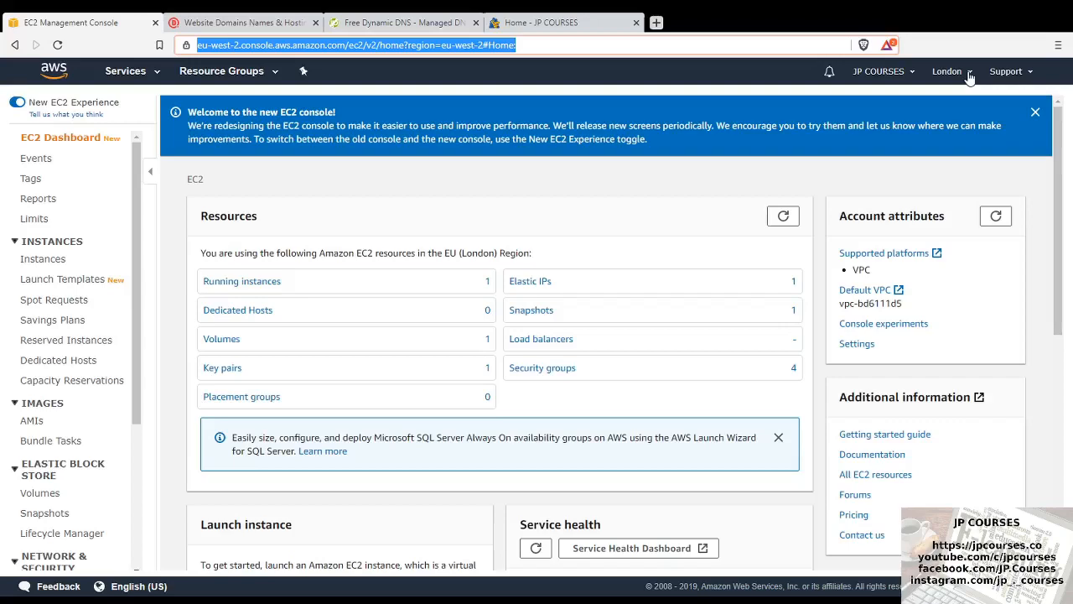
# View the EC2 Instances list, then bring the PuTTY SSH session to the front
pyautogui.click(251, 281)
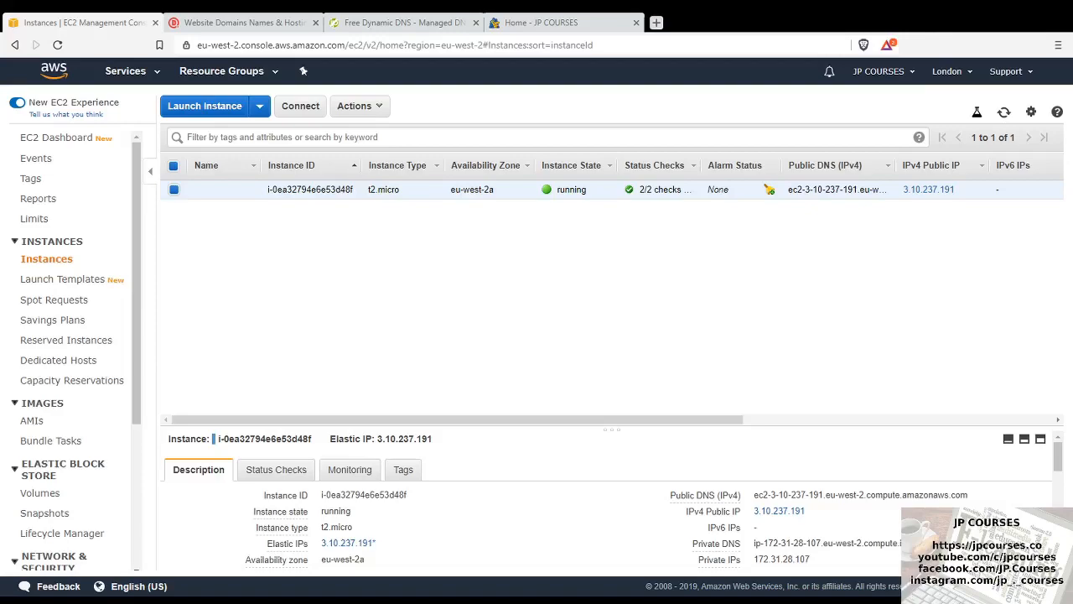
pyautogui.hotkey('alt', 'Tab')
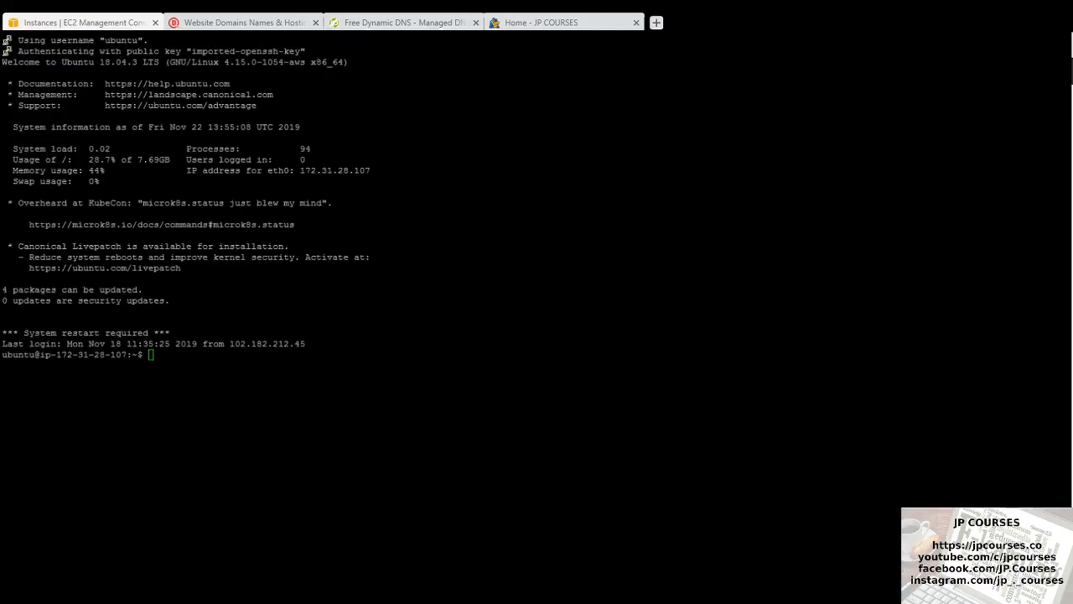
# List the home directory and the contents of the wordpress folder
pyautogui.click(486, 440)
pyautogui.write('ls')
pyautogui.press('Return')
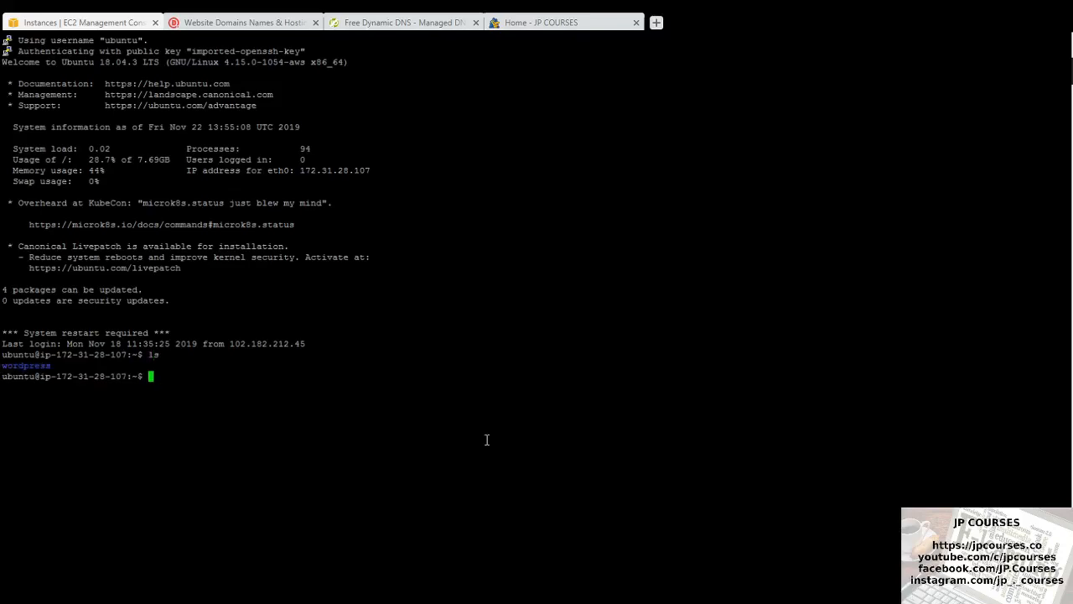
pyautogui.write('cd word')
pyautogui.write('press')
pyautogui.press('Return')
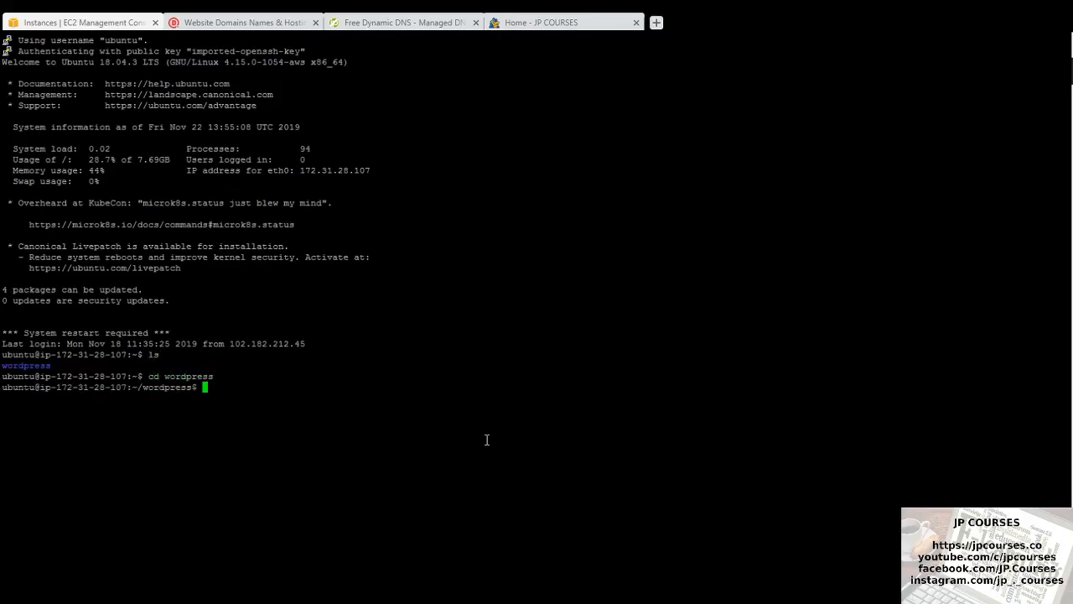
pyautogui.write('ls')
pyautogui.press('Return')
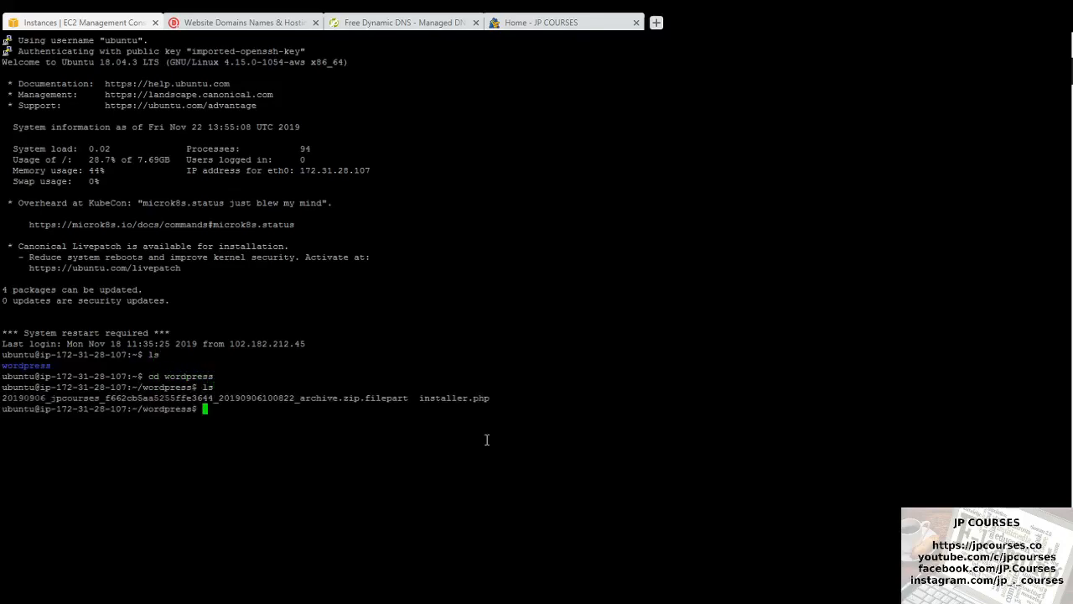
pyautogui.write('cd /')
# List the website files in /var/www/html, then return to the root directory
pyautogui.press('Return')
pyautogui.write('cd va')
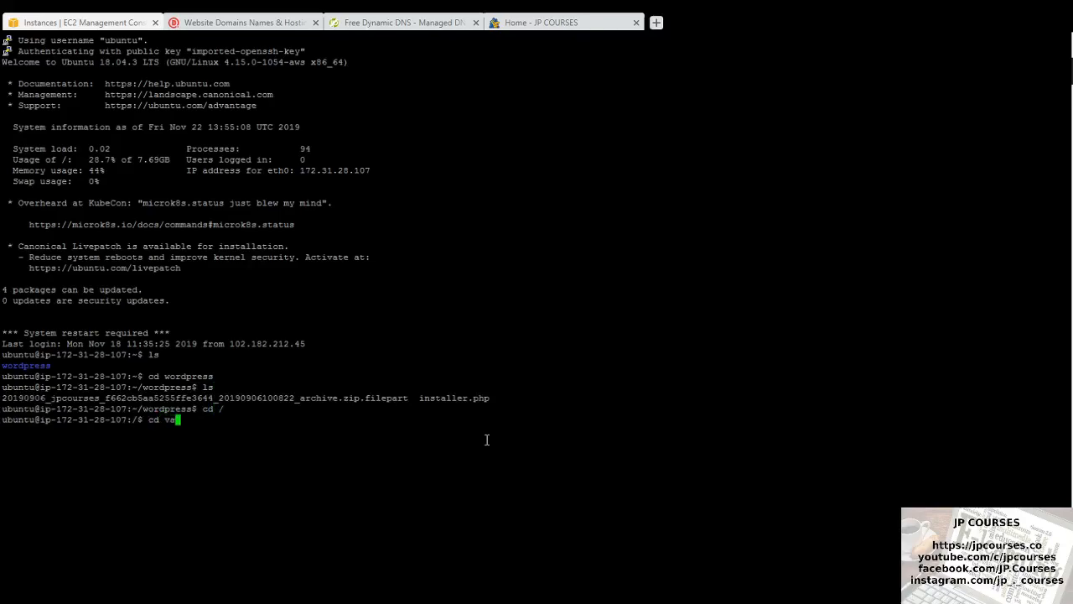
pyautogui.write('r/www/html')
pyautogui.press('Return')
pyautogui.write('ls')
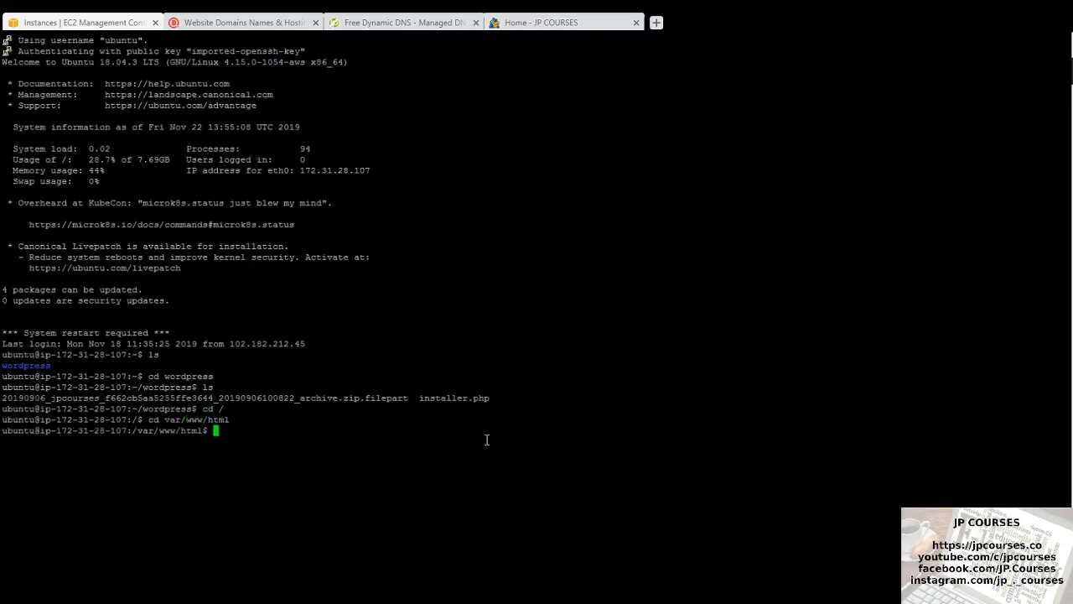
pyautogui.press('Return')
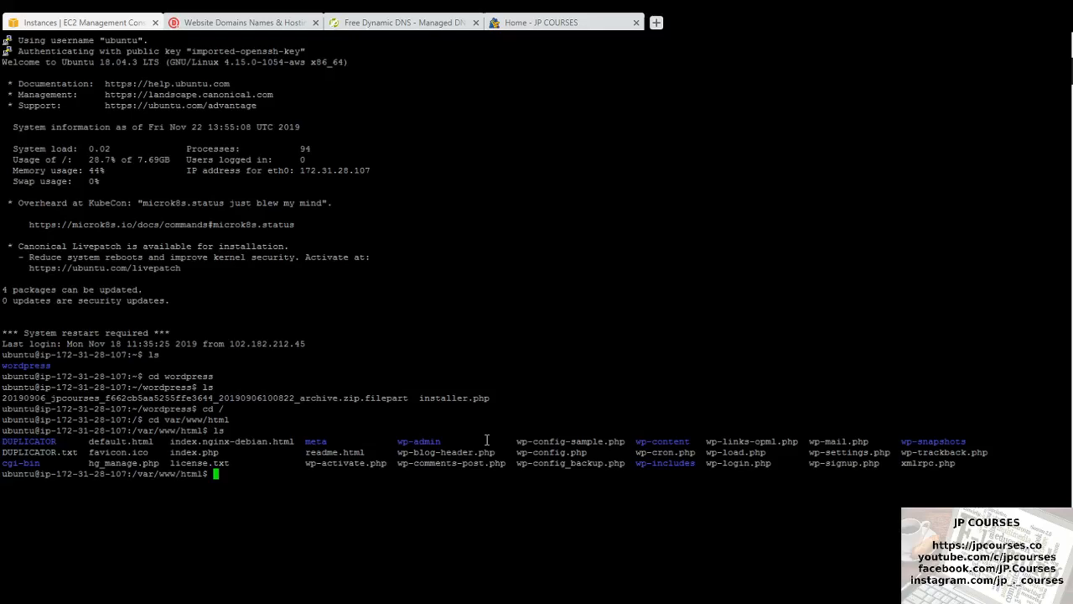
pyautogui.write('clear')
pyautogui.press('BackSpace')
pyautogui.press('BackSpace')
pyautogui.press('BackSpace')
pyautogui.write('d ')
pyautogui.write('/')
pyautogui.press('Return')
pyautogui.write('c')
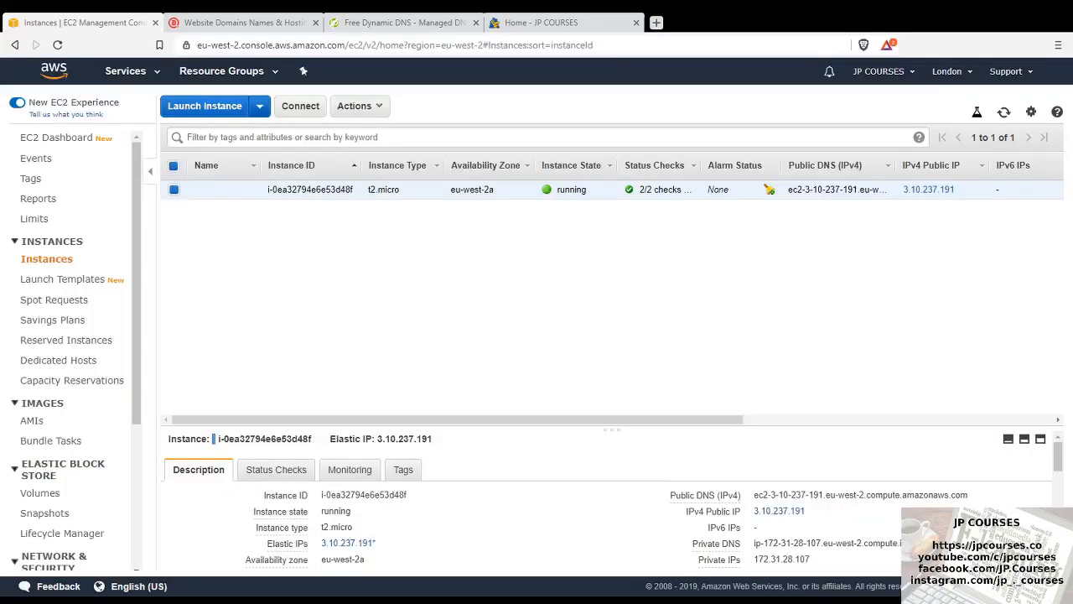
# Reveal the Launch Instance choices, including launching from a template
pyautogui.click(259, 106)
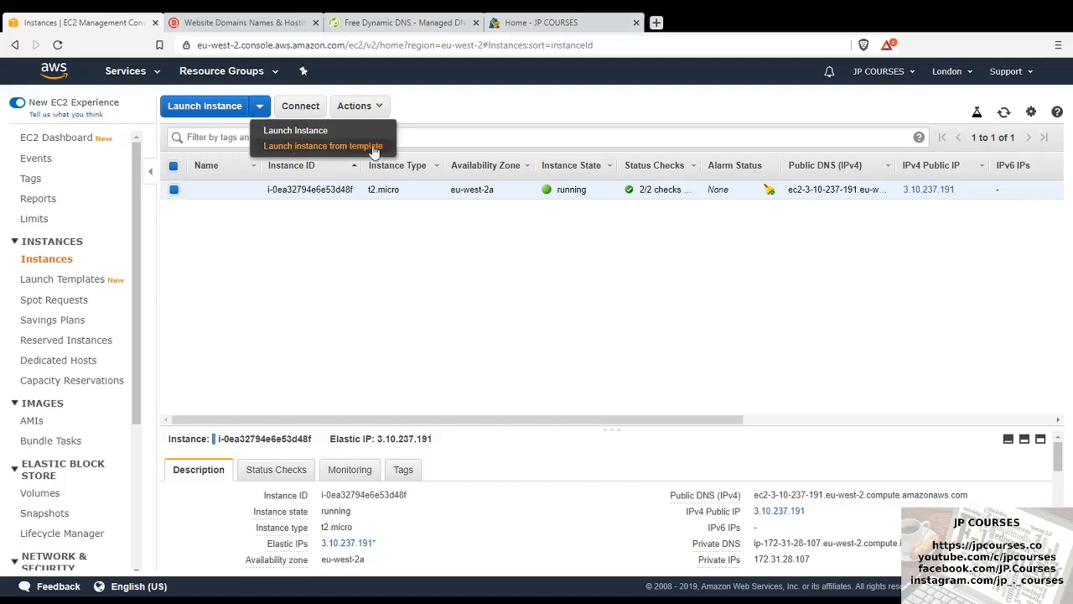
pyautogui.press('Escape')
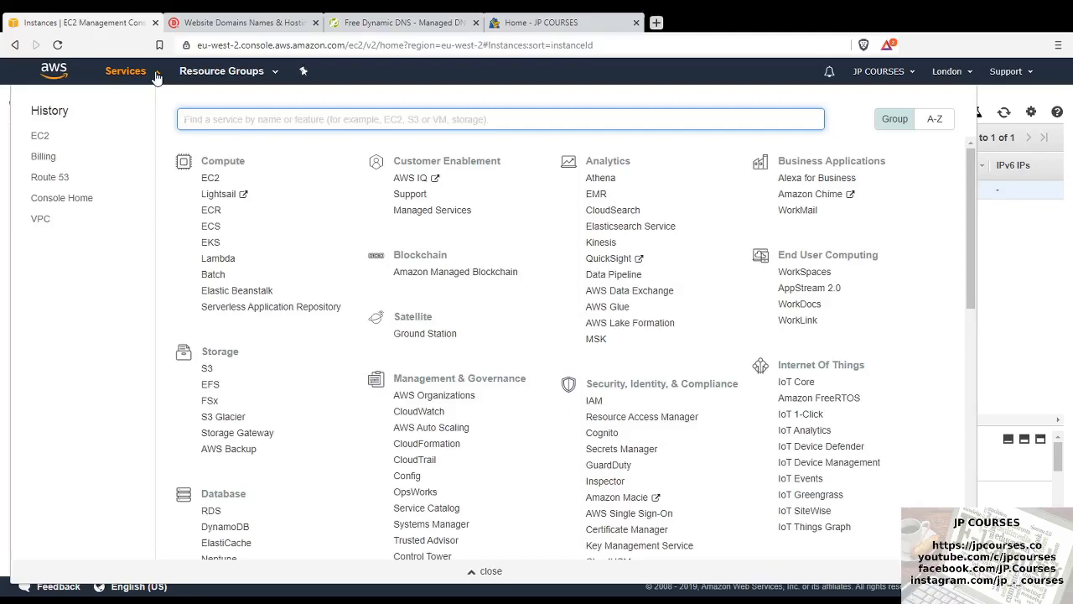
pyautogui.click(156, 76)
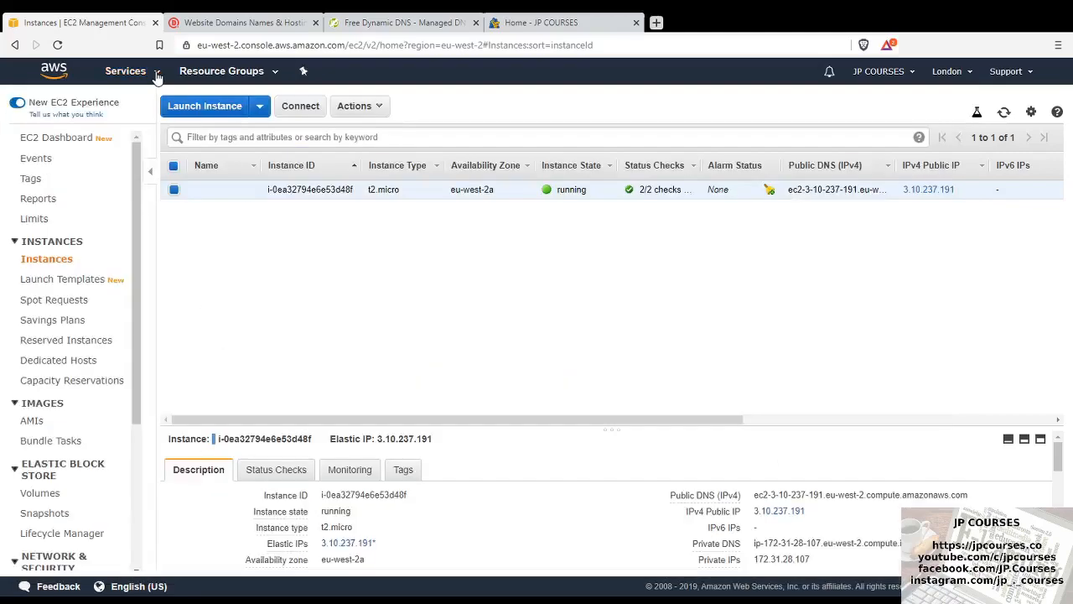
pyautogui.click(261, 107)
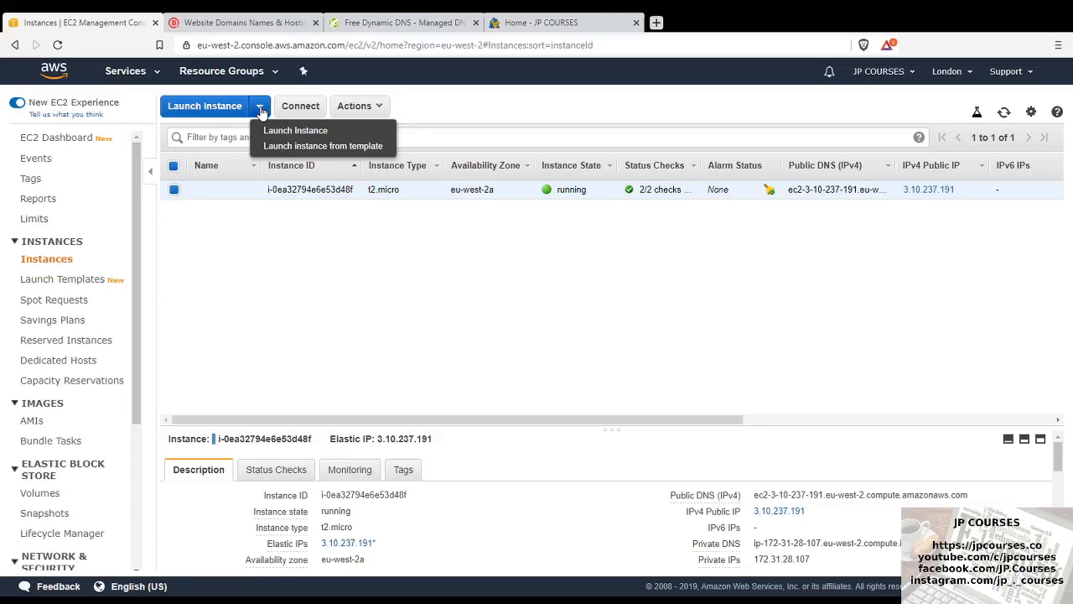
pyautogui.click(354, 200)
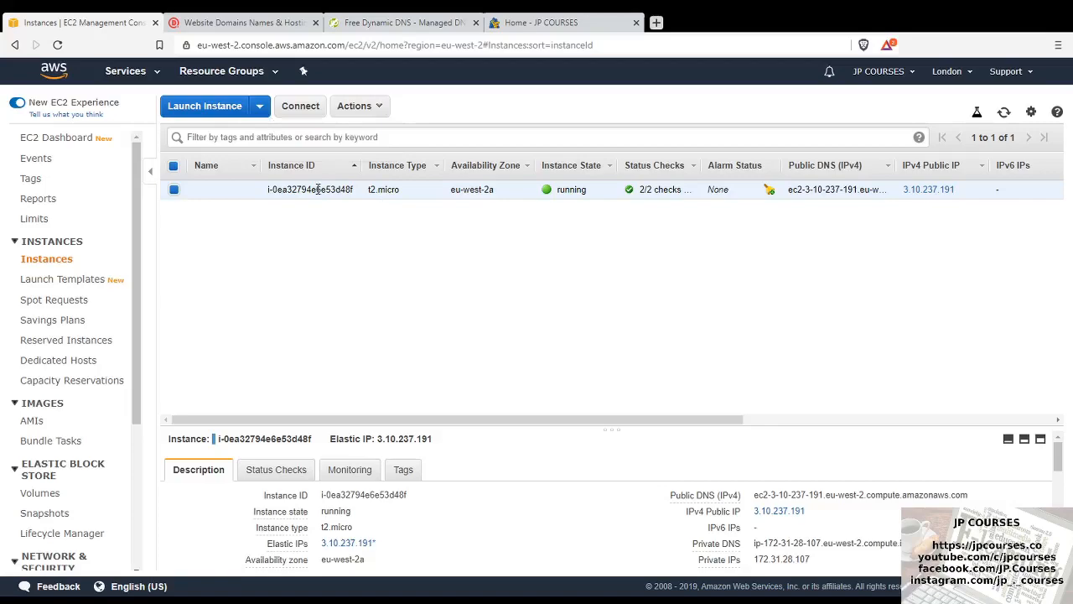
pyautogui.click(261, 107)
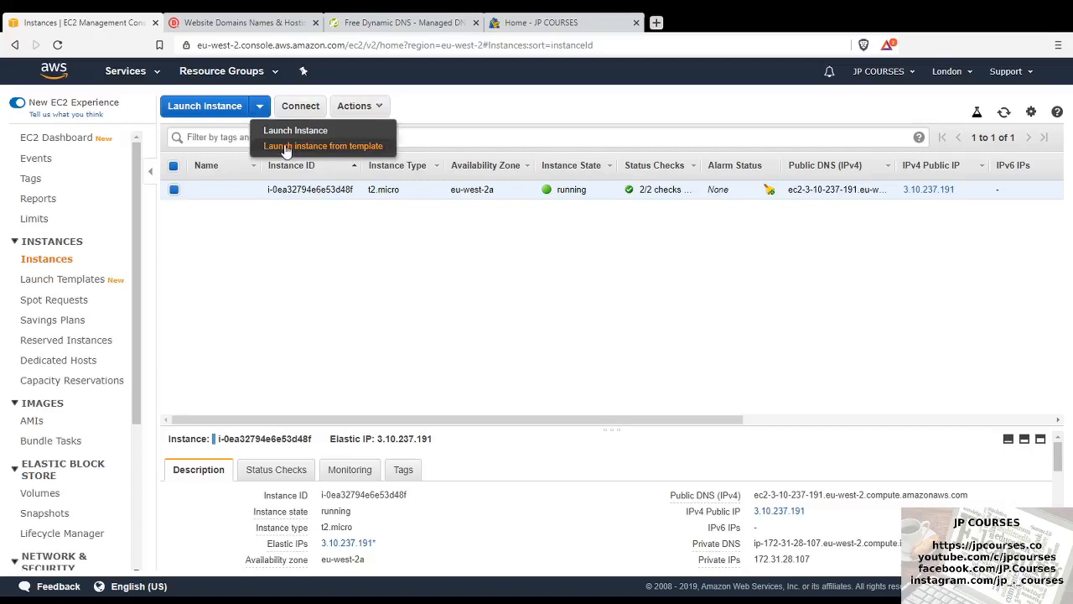
# Start a launch from template with JPCOURSES-backup-template as the source
pyautogui.click(286, 147)
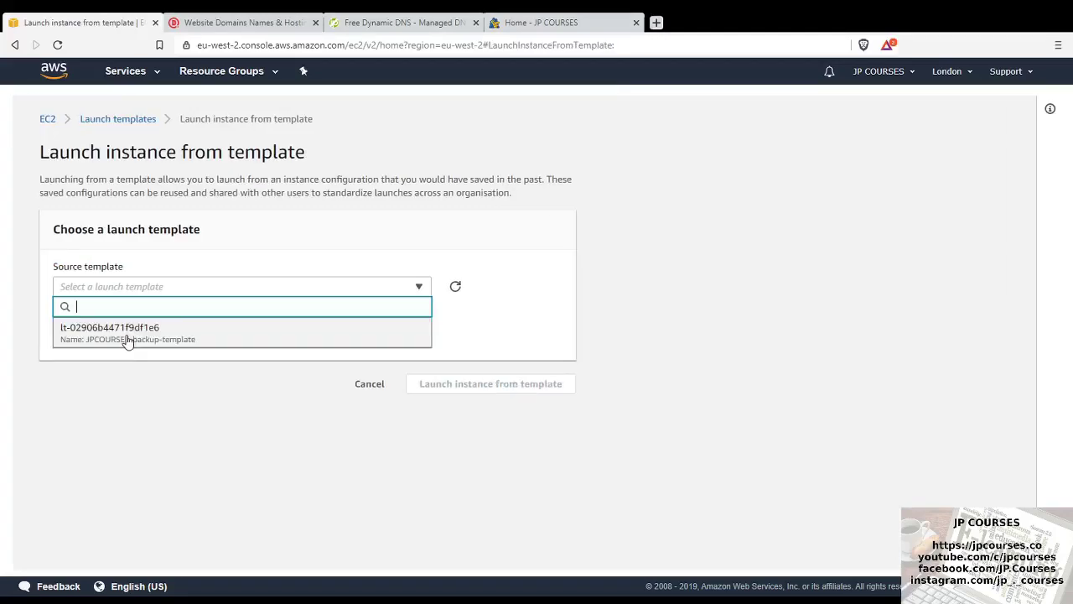
pyautogui.click(127, 339)
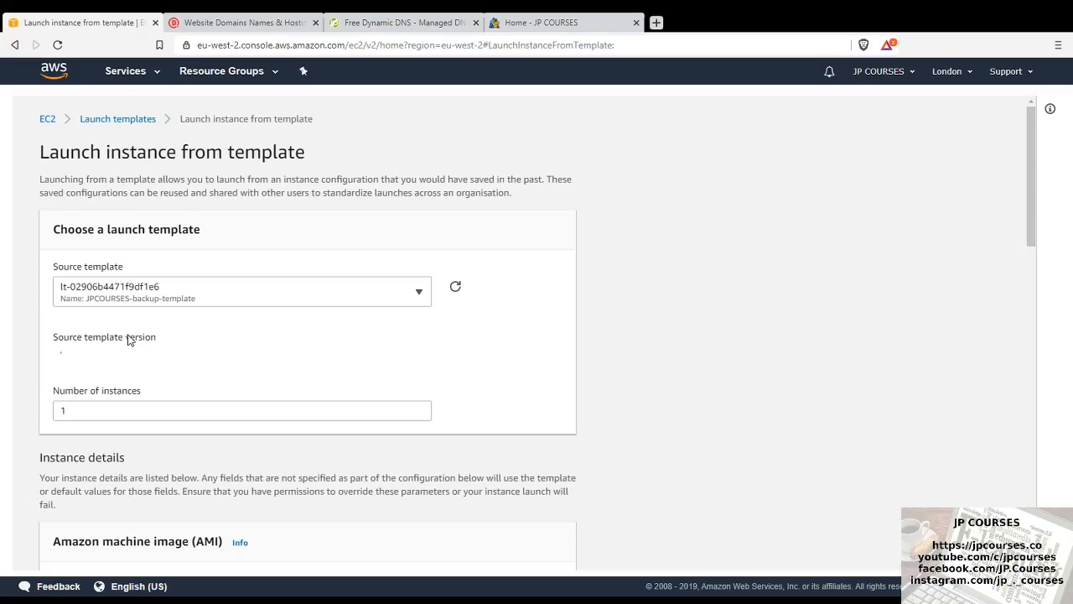
pyautogui.moveTo(1033, 206); pyautogui.dragTo(1035, 246)
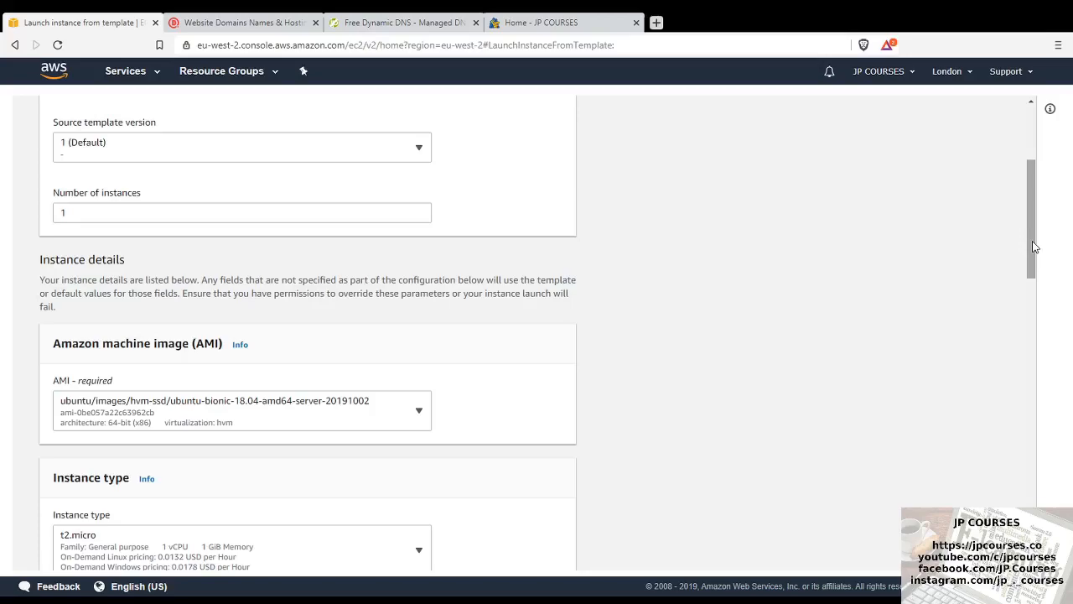
pyautogui.scroll(-1, 216, 269)
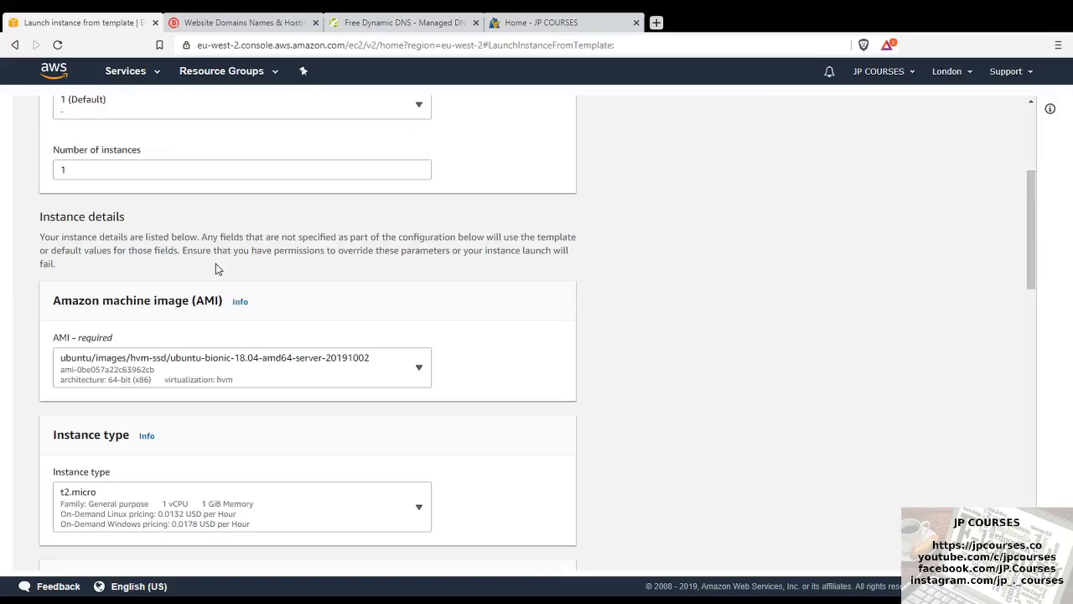
pyautogui.moveTo(1030, 209); pyautogui.dragTo(1030, 219)
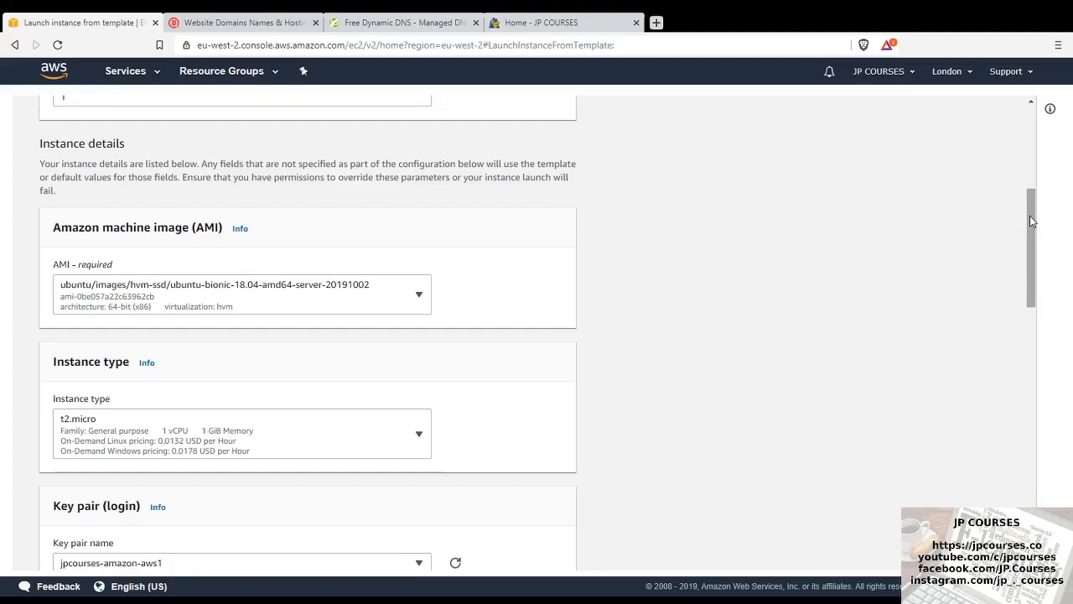
pyautogui.moveTo(1032, 220); pyautogui.dragTo(1035, 292)
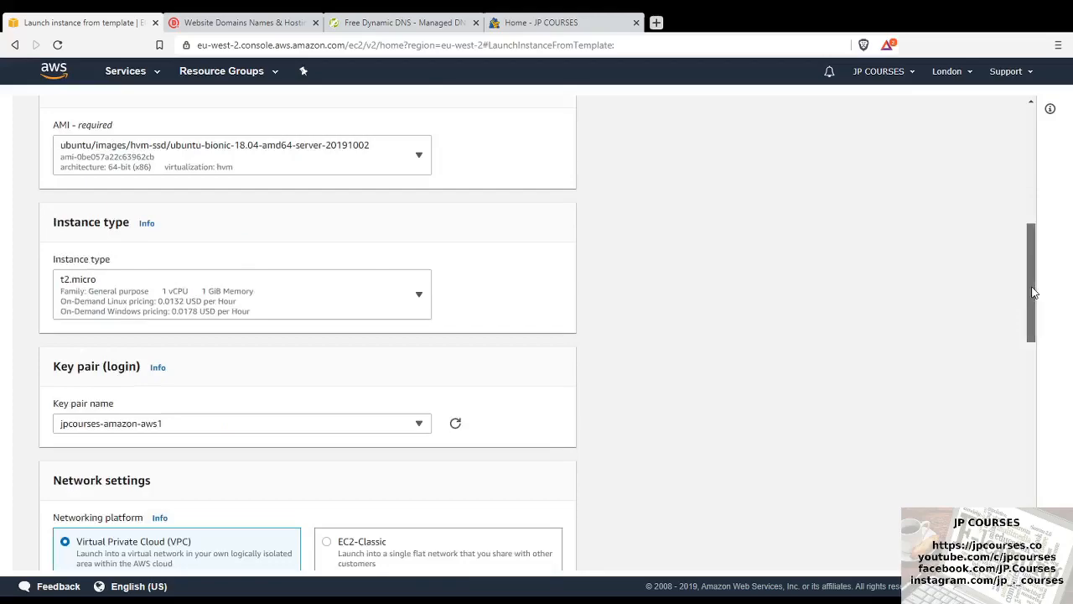
pyautogui.moveTo(1035, 292); pyautogui.dragTo(1035, 298)
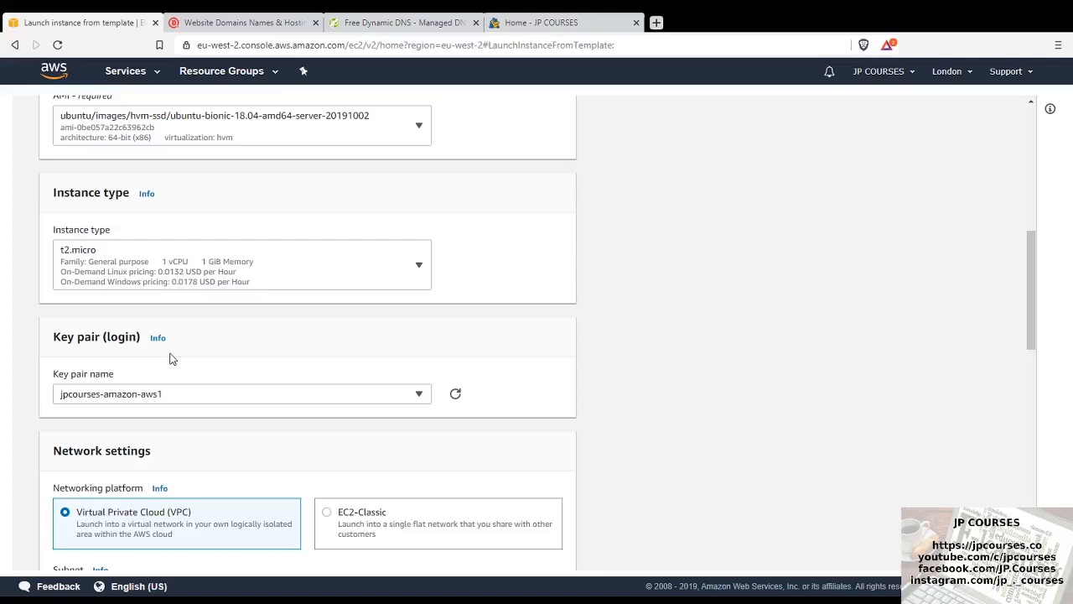
pyautogui.moveTo(1033, 310); pyautogui.dragTo(1036, 352)
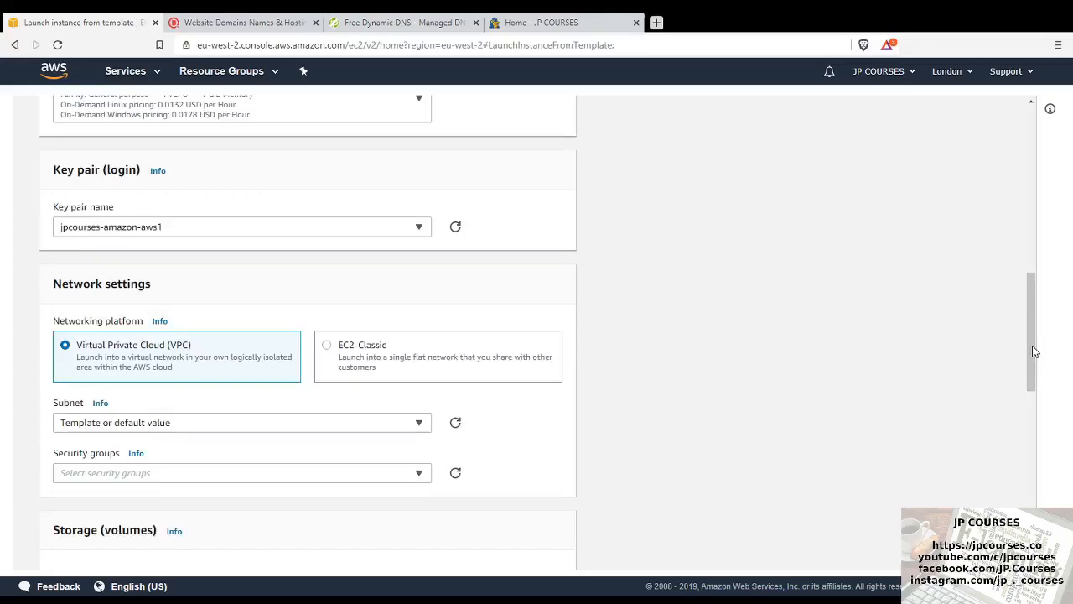
pyautogui.moveTo(1036, 352); pyautogui.dragTo(1035, 377)
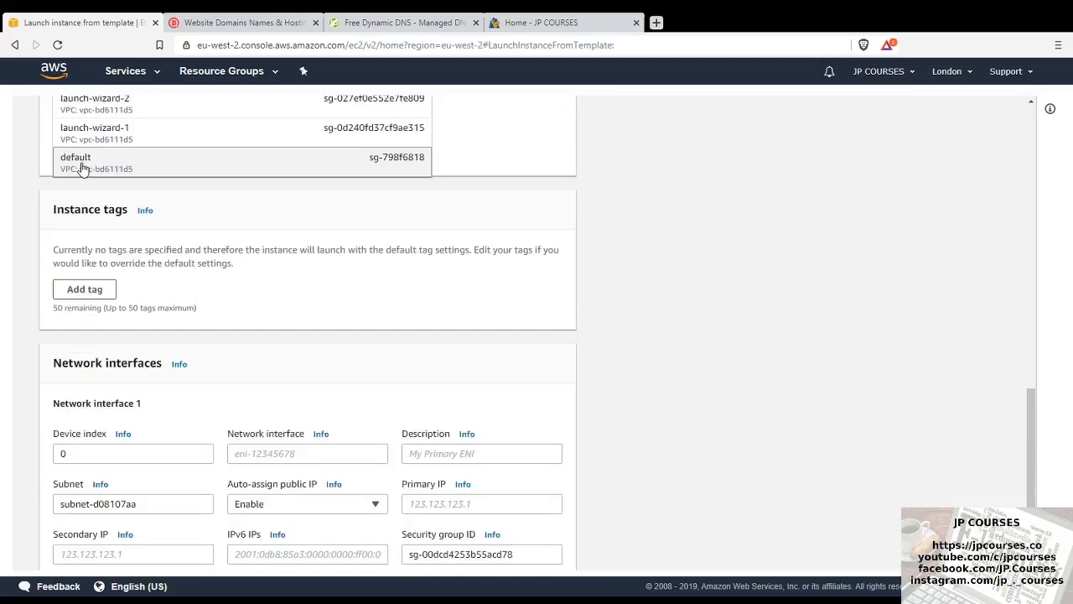
# Attach the default security group to the new instance
pyautogui.click(84, 161)
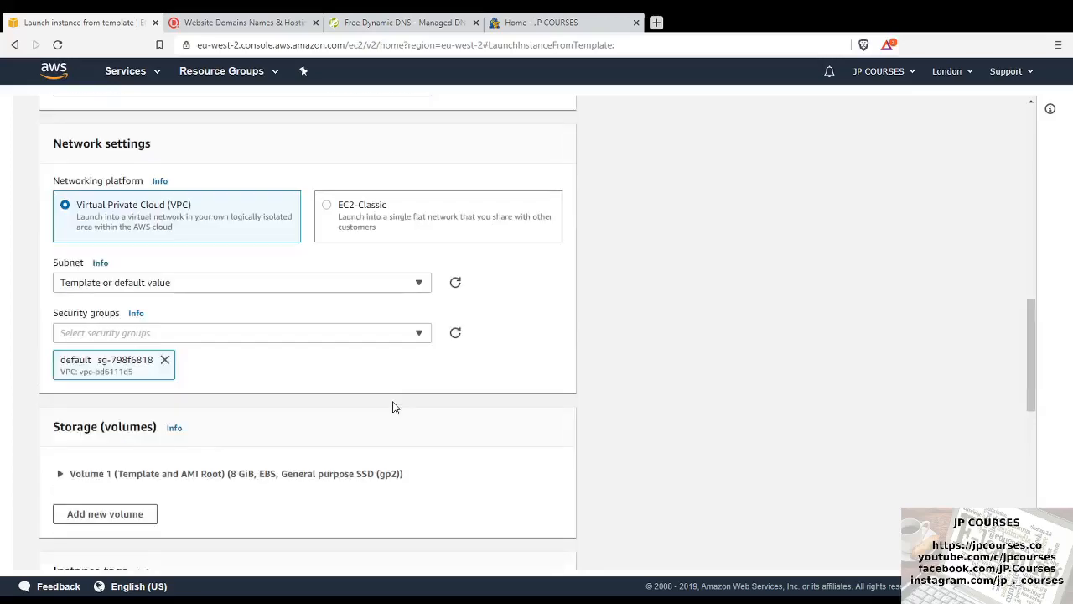
pyautogui.scroll(-1, 393, 407)
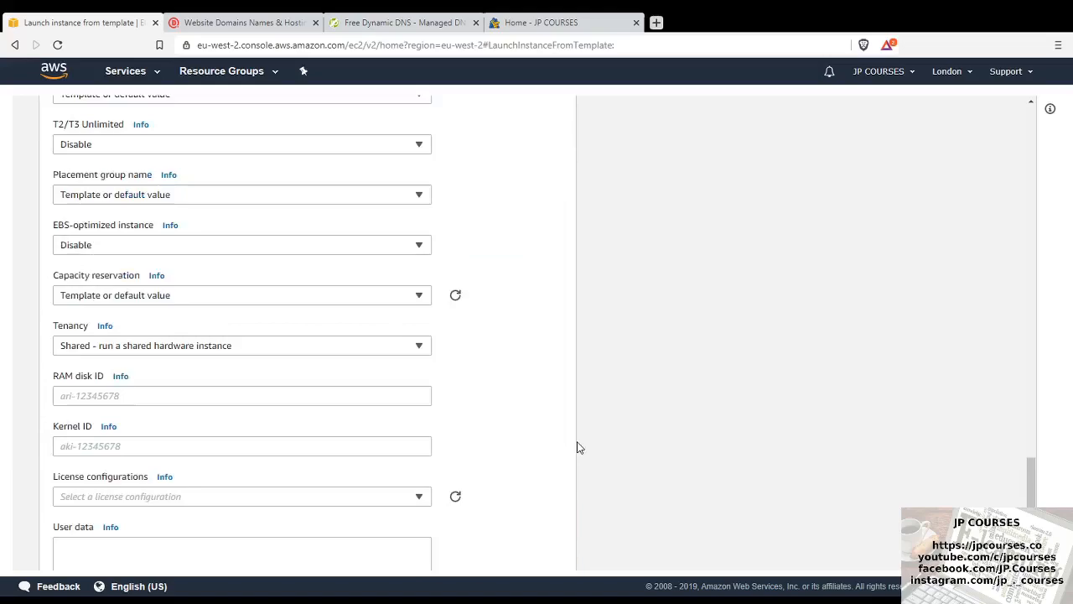
pyautogui.scroll(-3, 579, 448)
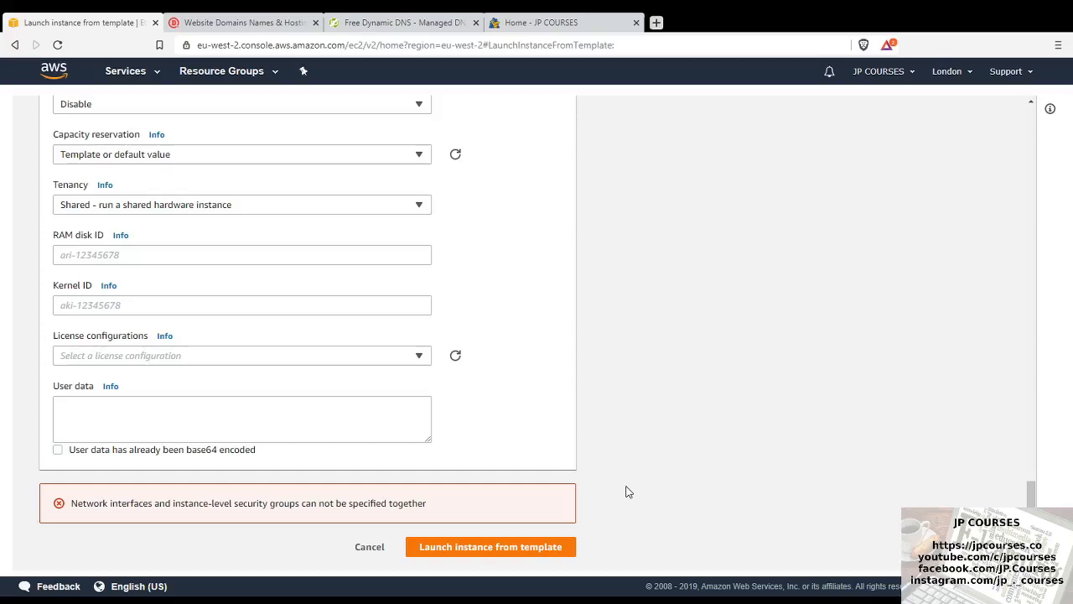
# Launch the new t2.micro instance from the template
pyautogui.click(490, 547)
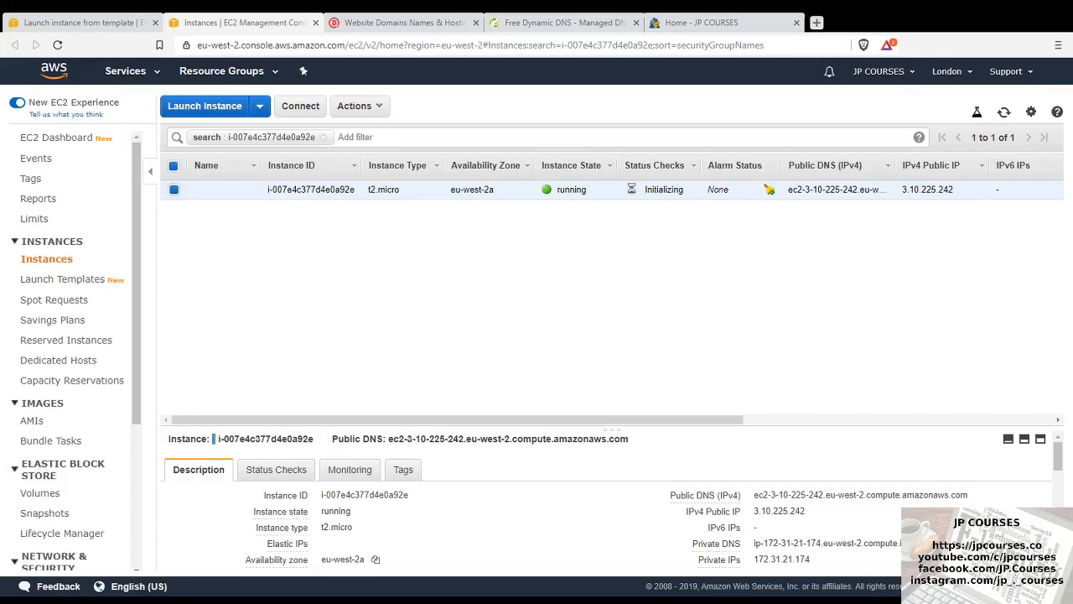
pyautogui.click(300, 106)
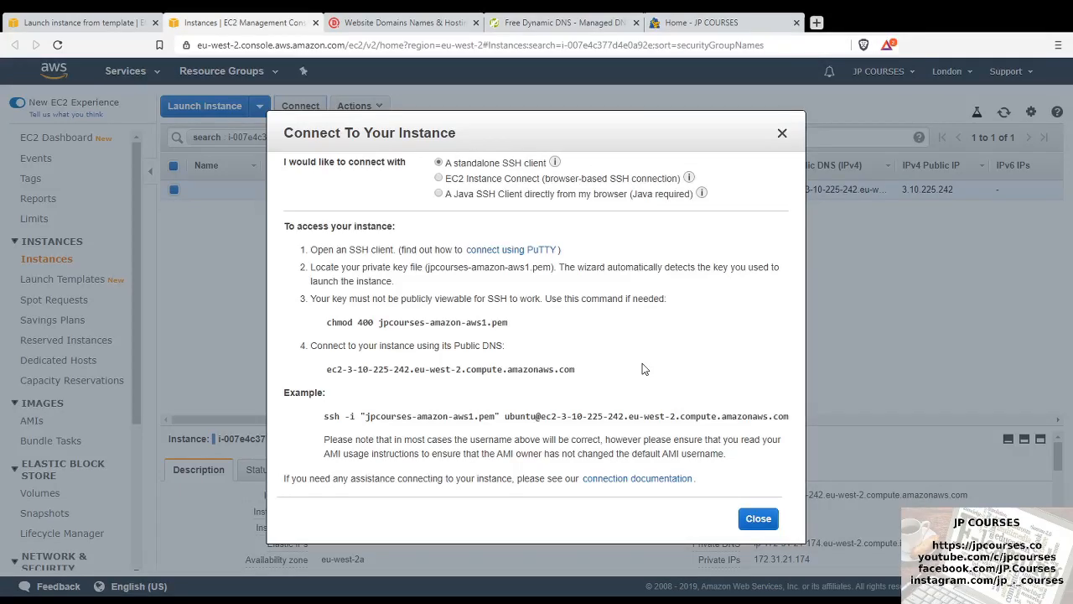
pyautogui.moveTo(509, 323); pyautogui.dragTo(493, 323)
pyautogui.click(383, 322)
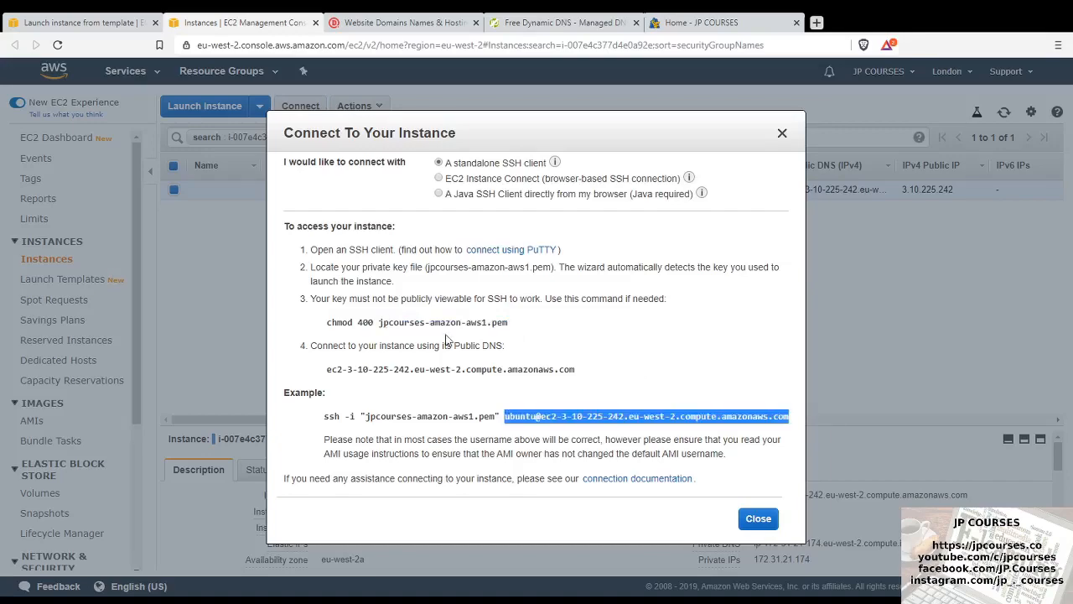
pyautogui.press('Escape')
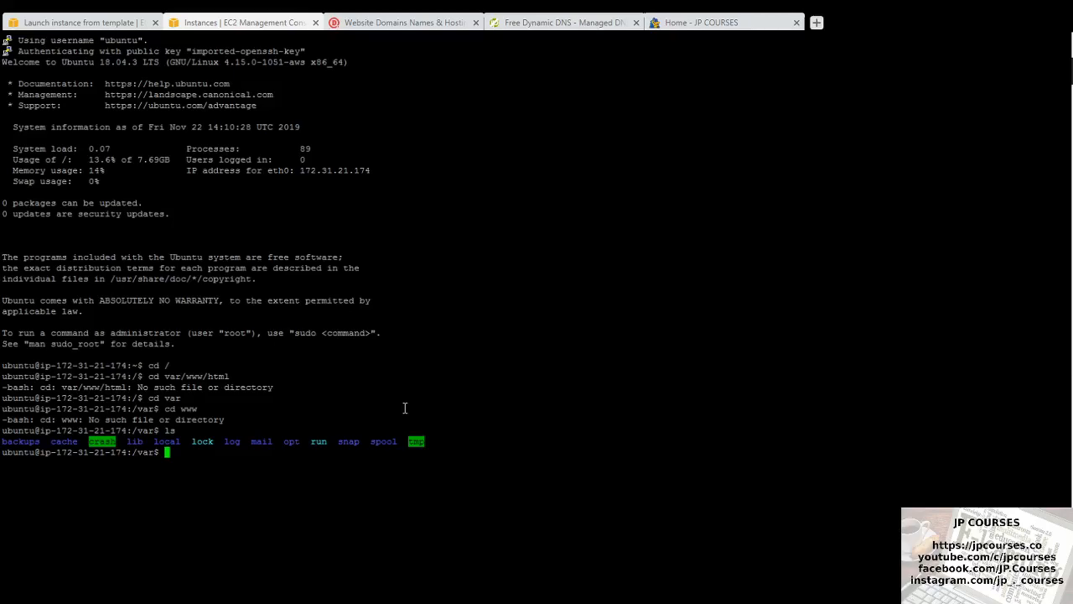
pyautogui.write('cd /')
# Move back to the filesystem root after finding no www folder in /var
pyautogui.press('Return')
pyautogui.write('cd /')
pyautogui.press('Return')
pyautogui.write('c')
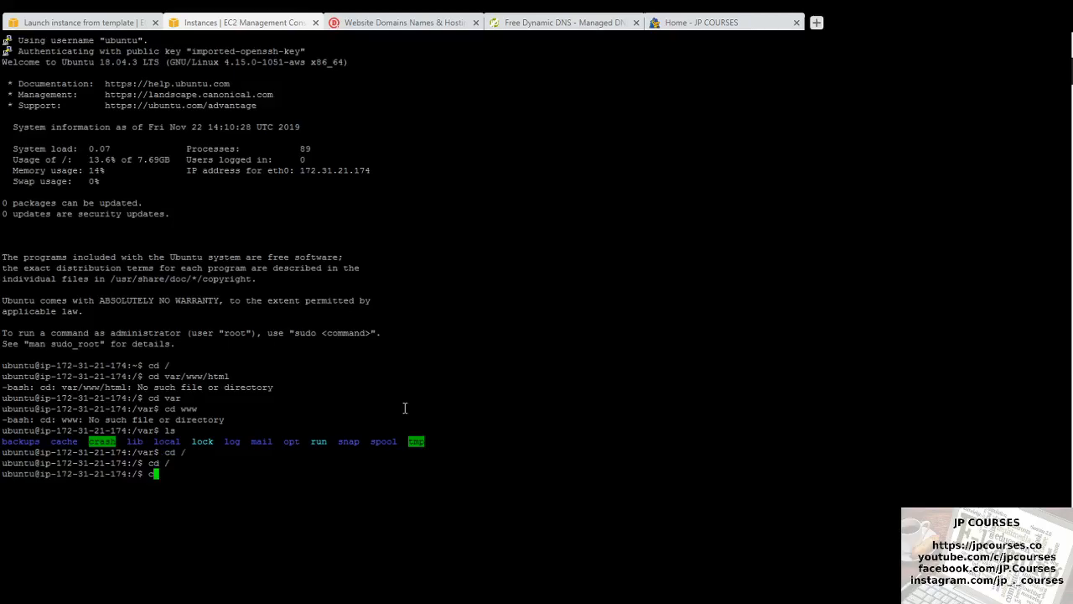